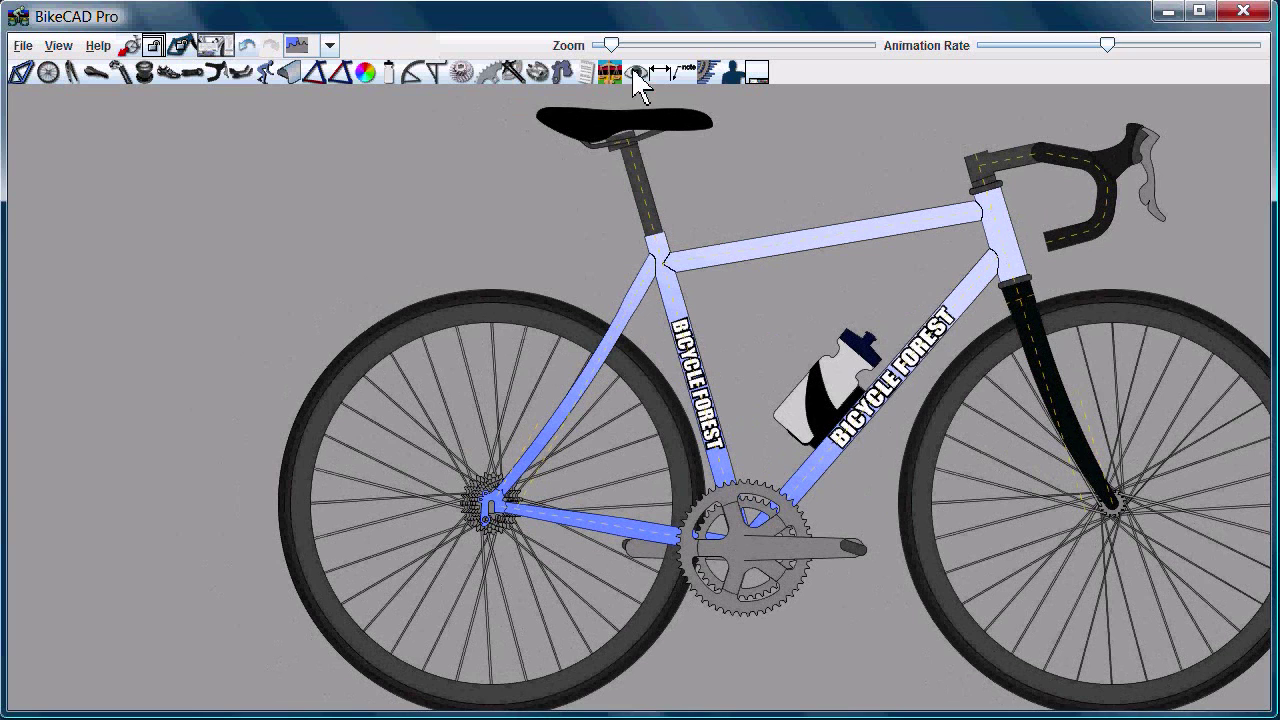
# - Turn on the rider figure in the Display options so it sits on the road bike
pyautogui.click(634, 72)
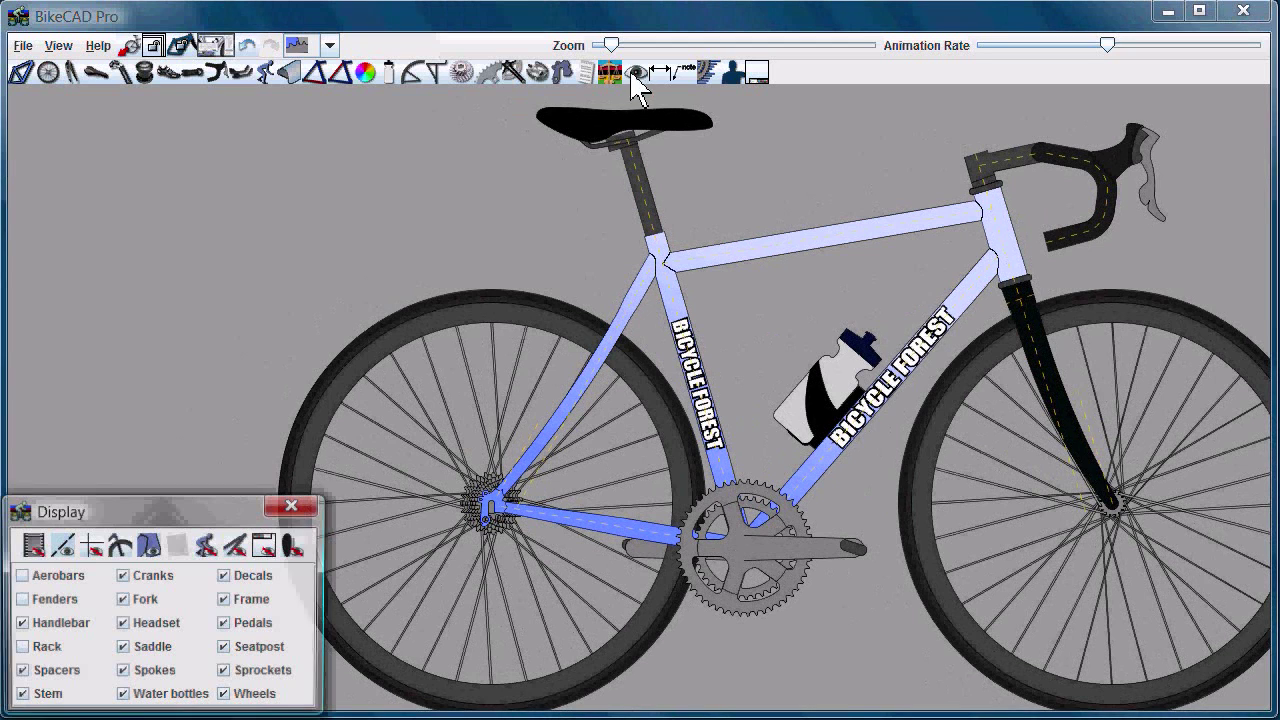
pyautogui.click(206, 544)
pyautogui.click(655, 355)
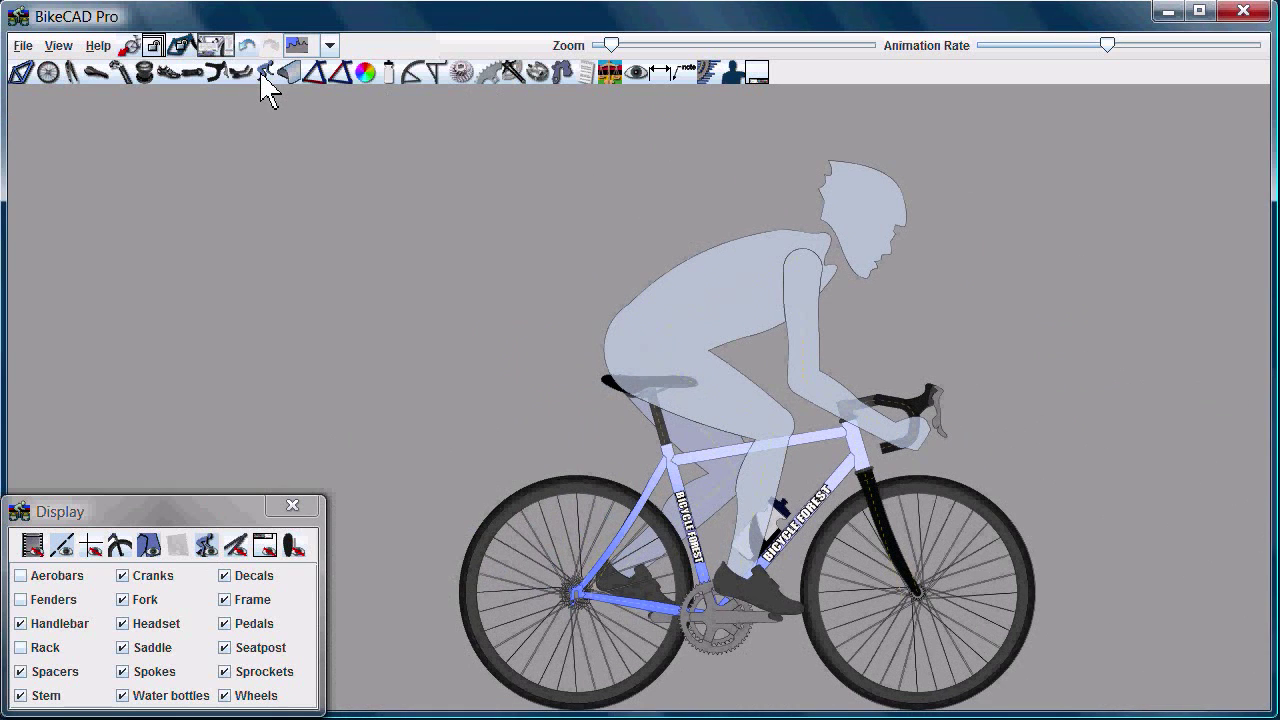
# - In Rider anatomy, set lower leg length to 530.0 mm and upper leg length to 515.0 mm
pyautogui.click(263, 73)
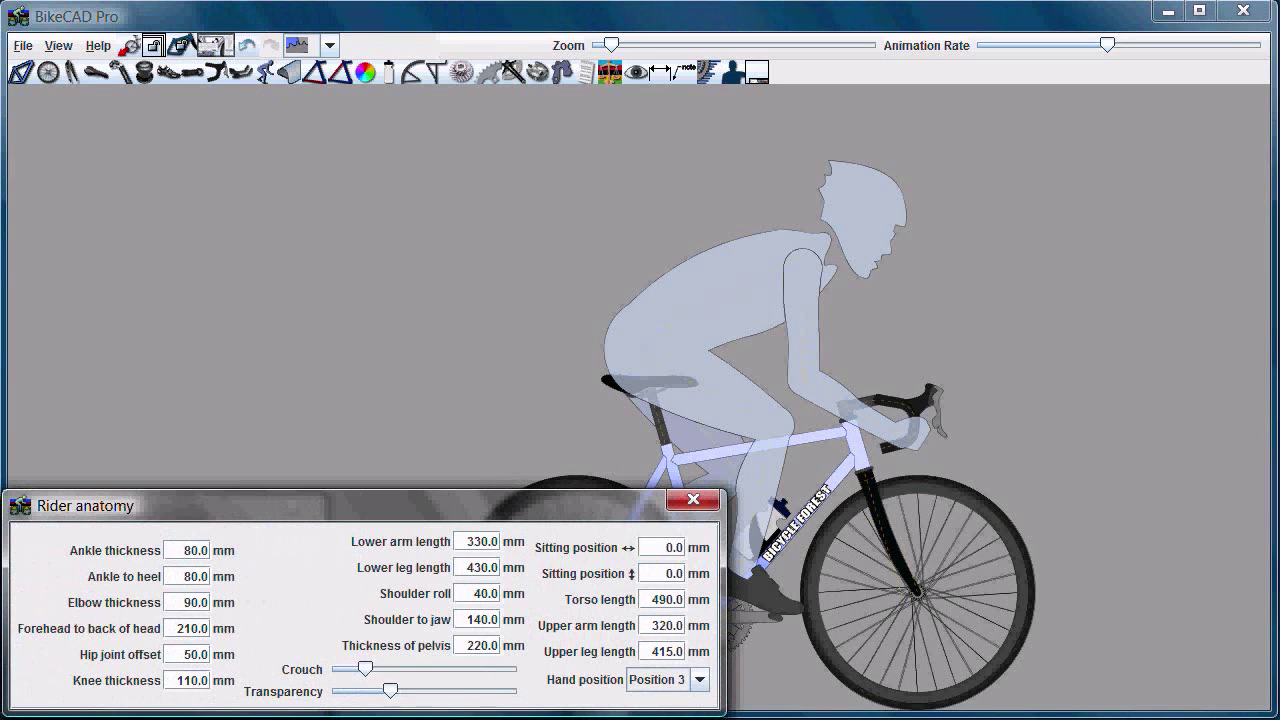
pyautogui.click(651, 386)
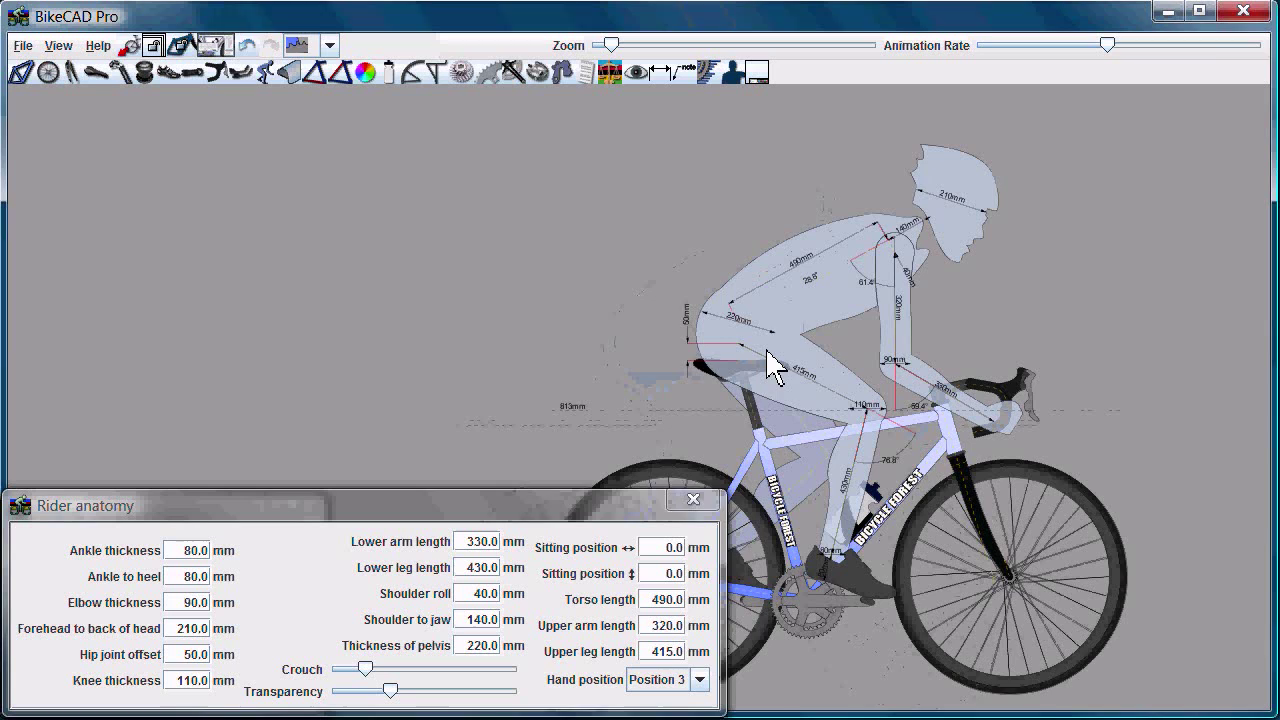
pyautogui.click(465, 568)
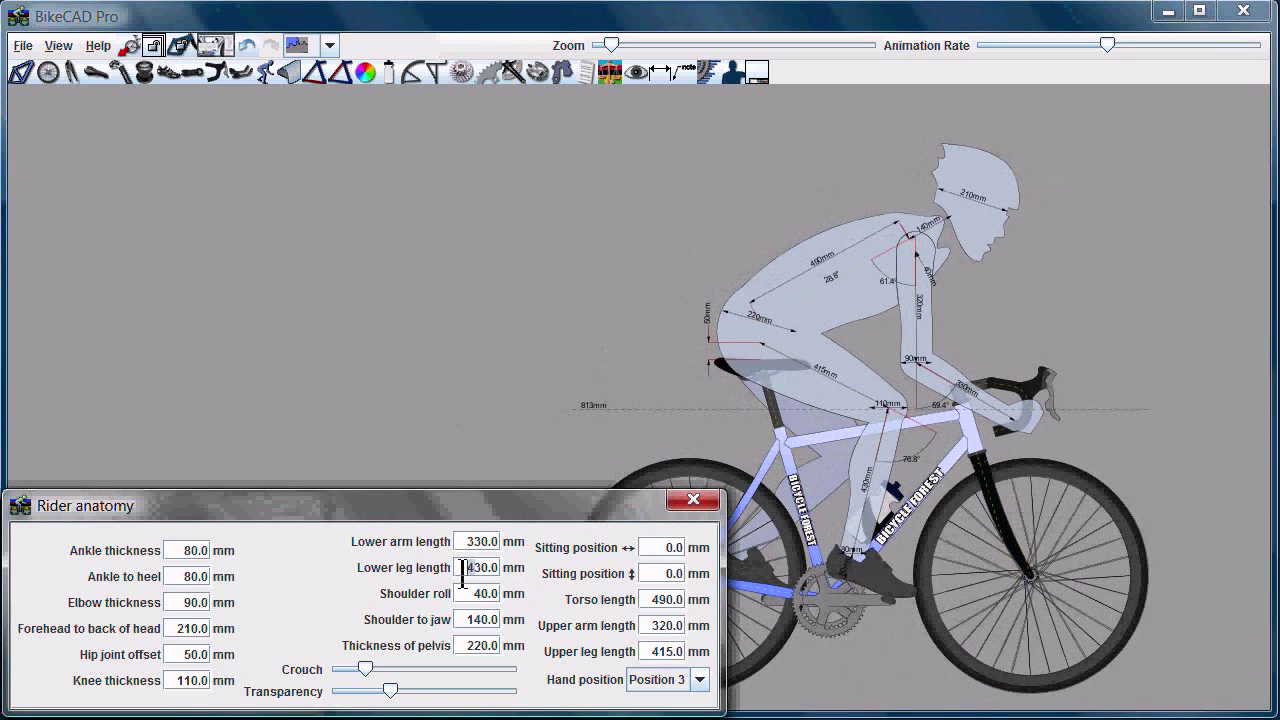
pyautogui.doubleClick(463, 568)
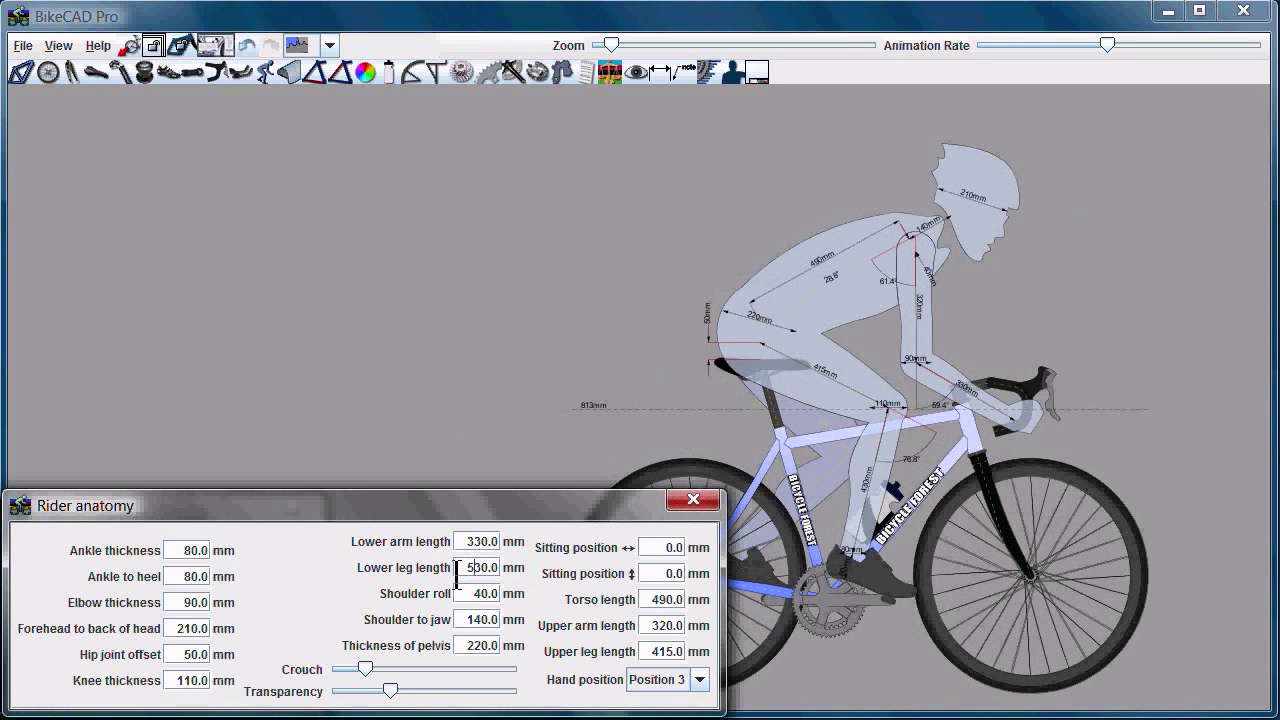
pyautogui.press('Return')
pyautogui.click(655, 651)
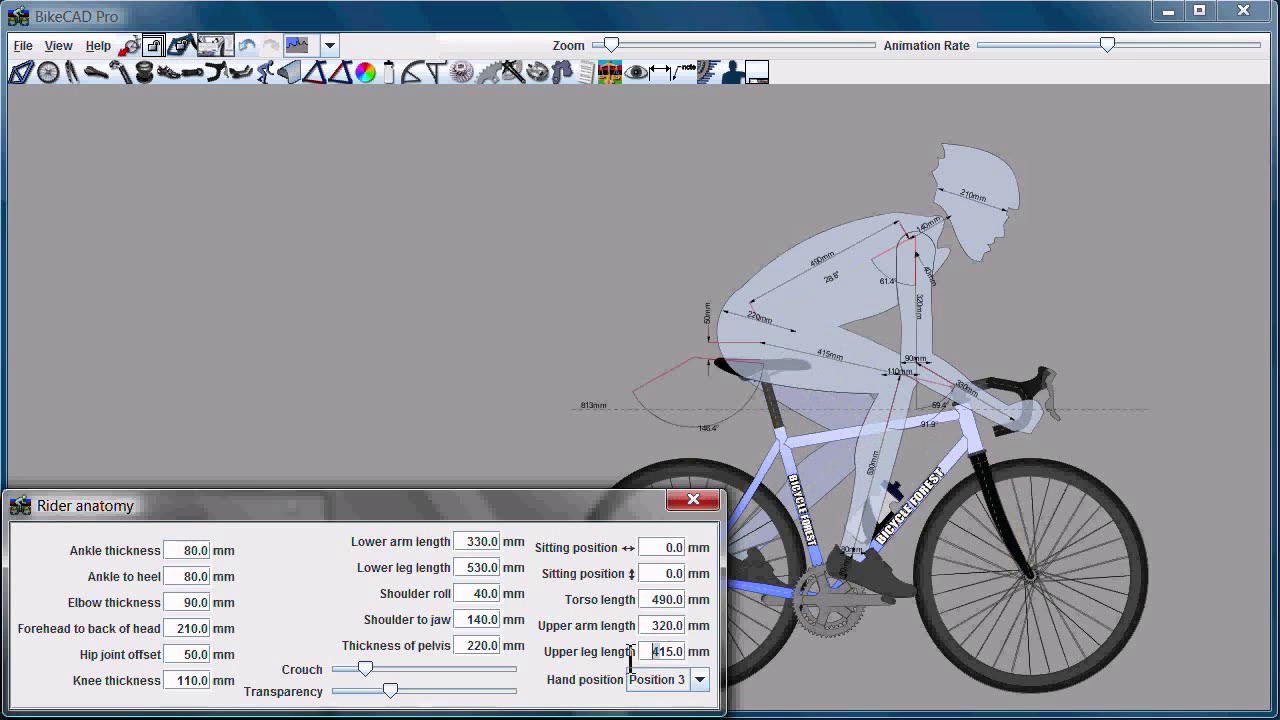
pyautogui.press('Delete')
pyautogui.write('5')
pyautogui.press('Return')
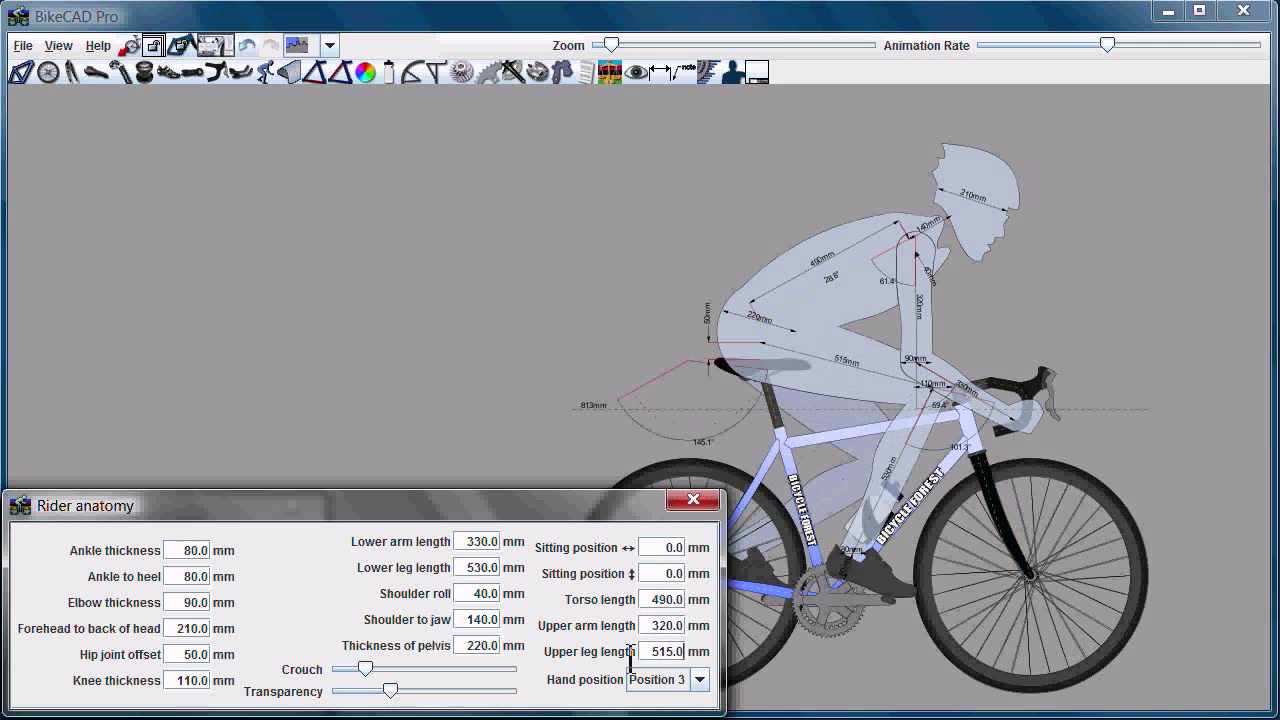
pyautogui.click(693, 500)
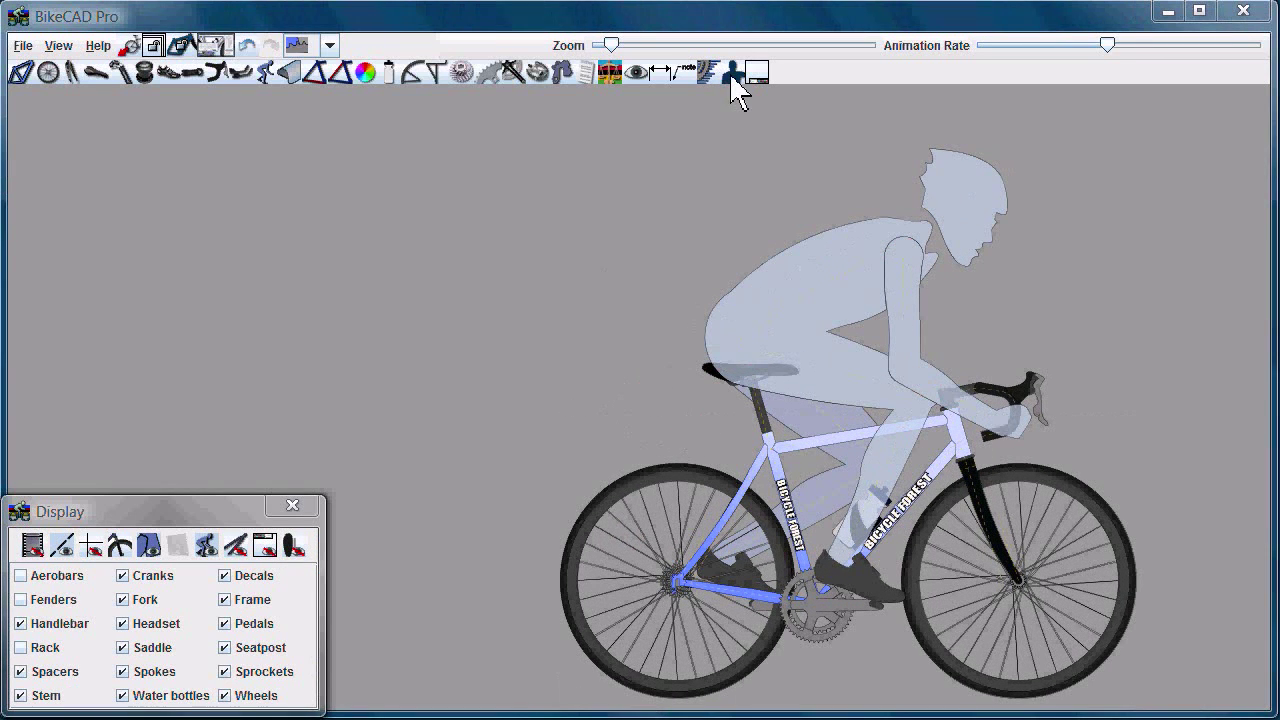
# - Bring up the Fit advisor with the Display panel closed and the fit scheme left on Road
pyautogui.click(730, 73)
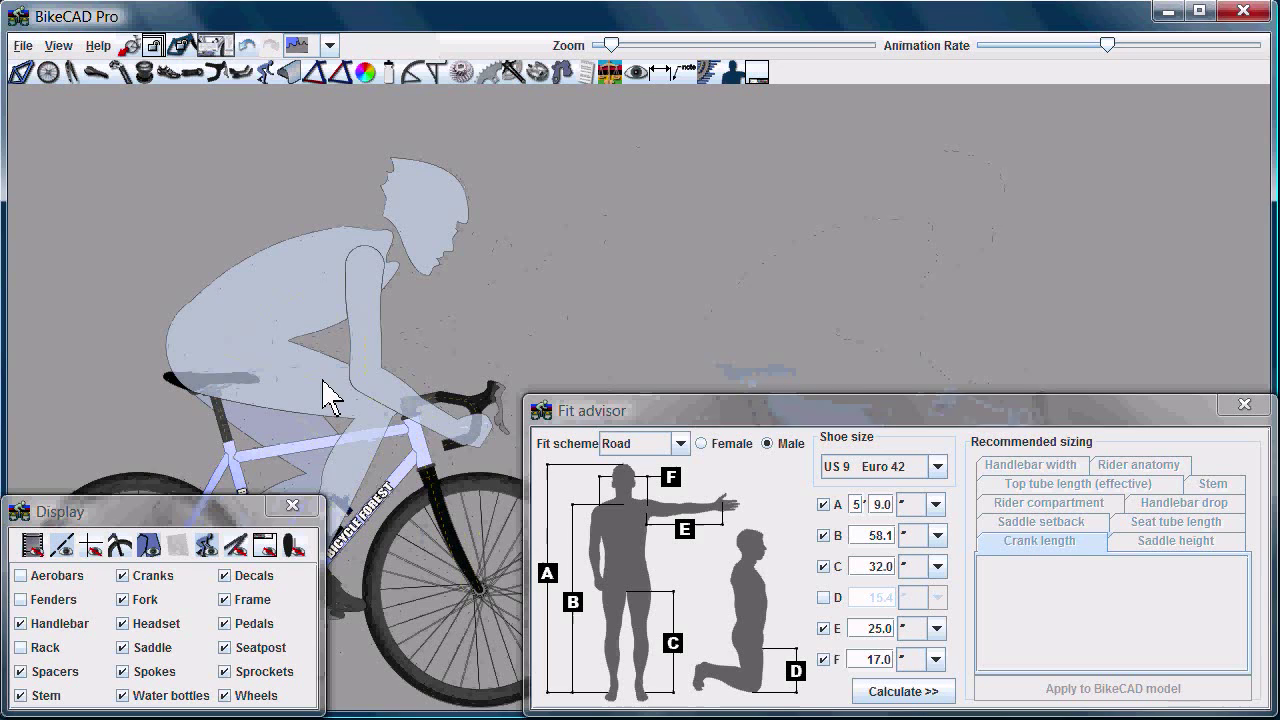
pyautogui.click(296, 506)
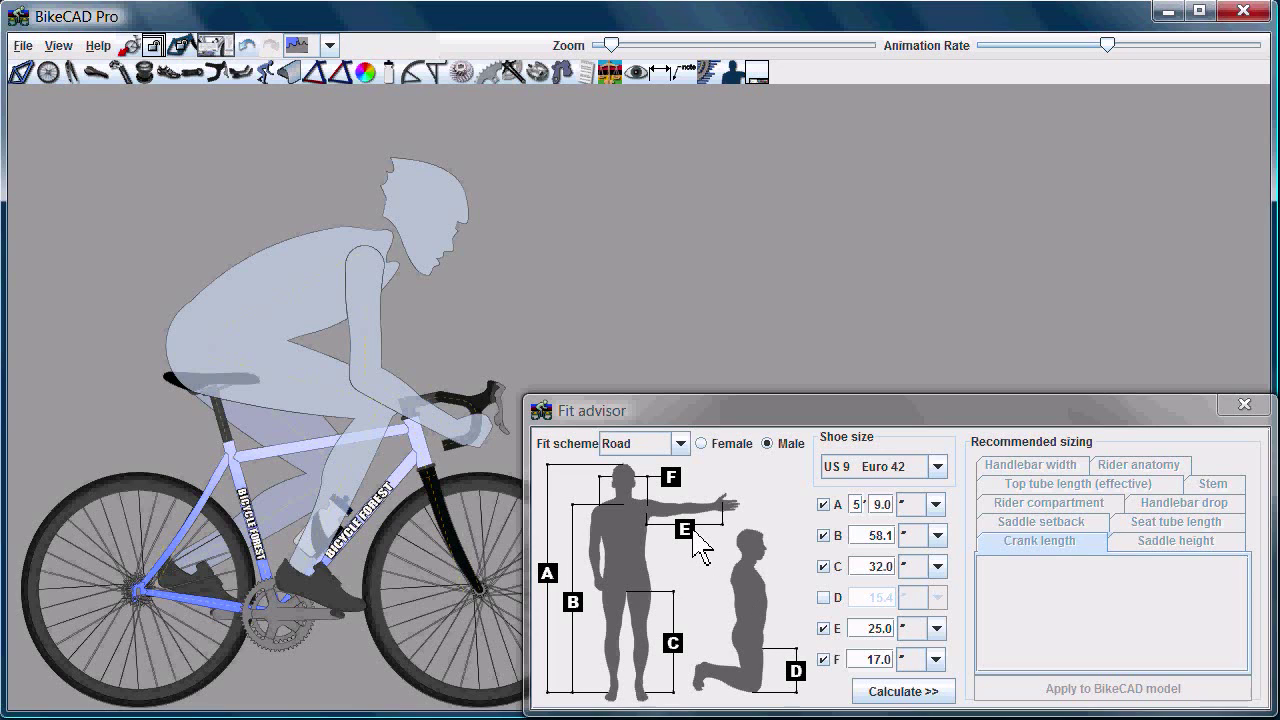
pyautogui.click(680, 444)
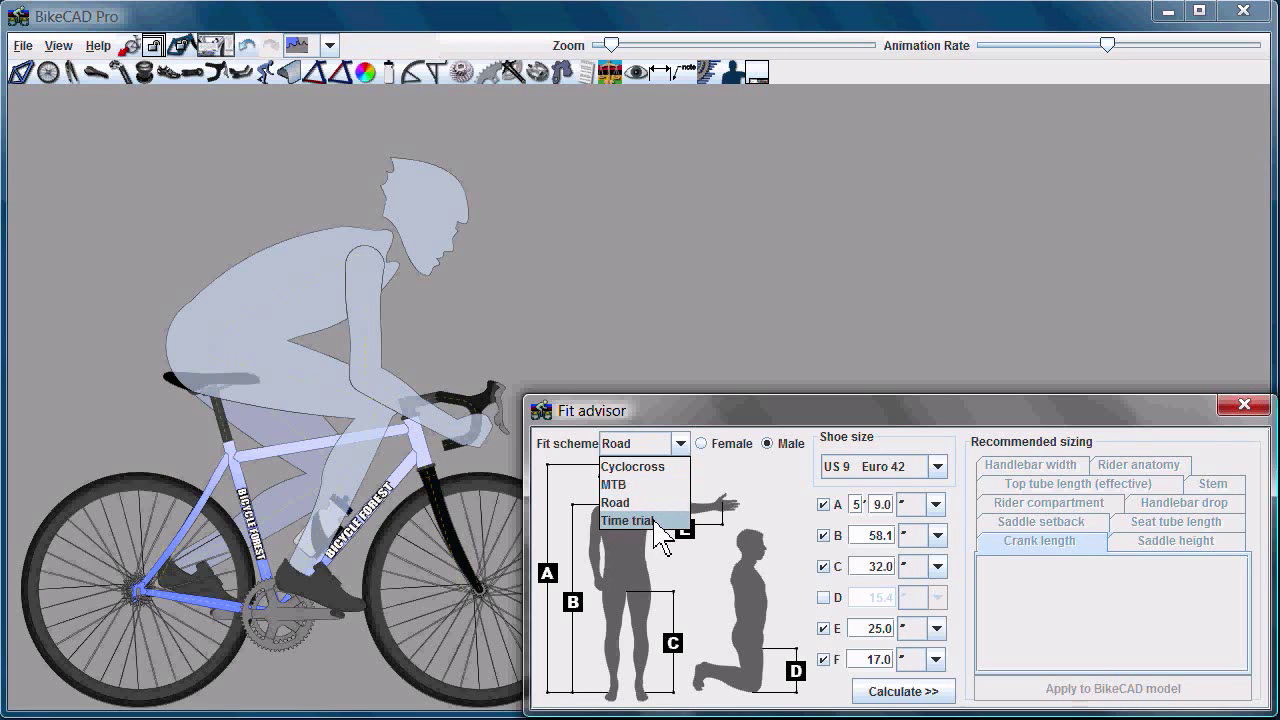
pyautogui.click(765, 508)
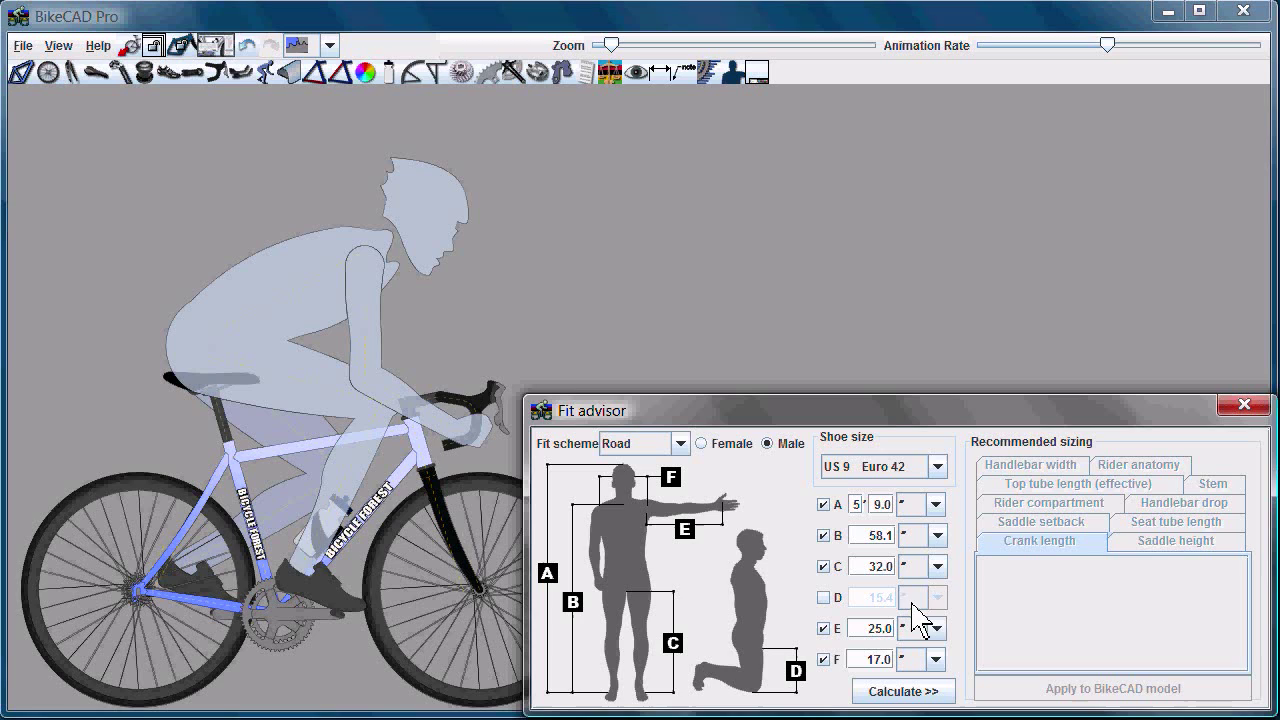
# - Set rider height A to 7' 9" in inches
pyautogui.click(942, 505)
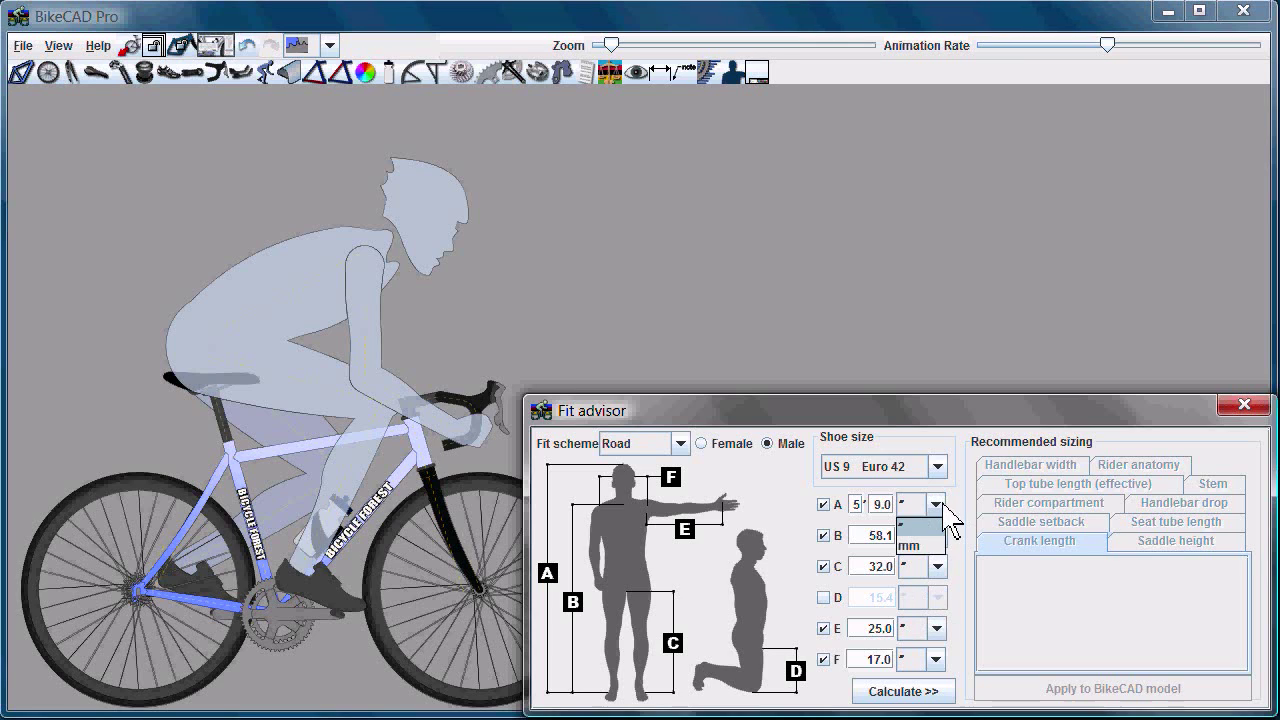
pyautogui.click(922, 545)
pyautogui.click(936, 508)
pyautogui.click(929, 524)
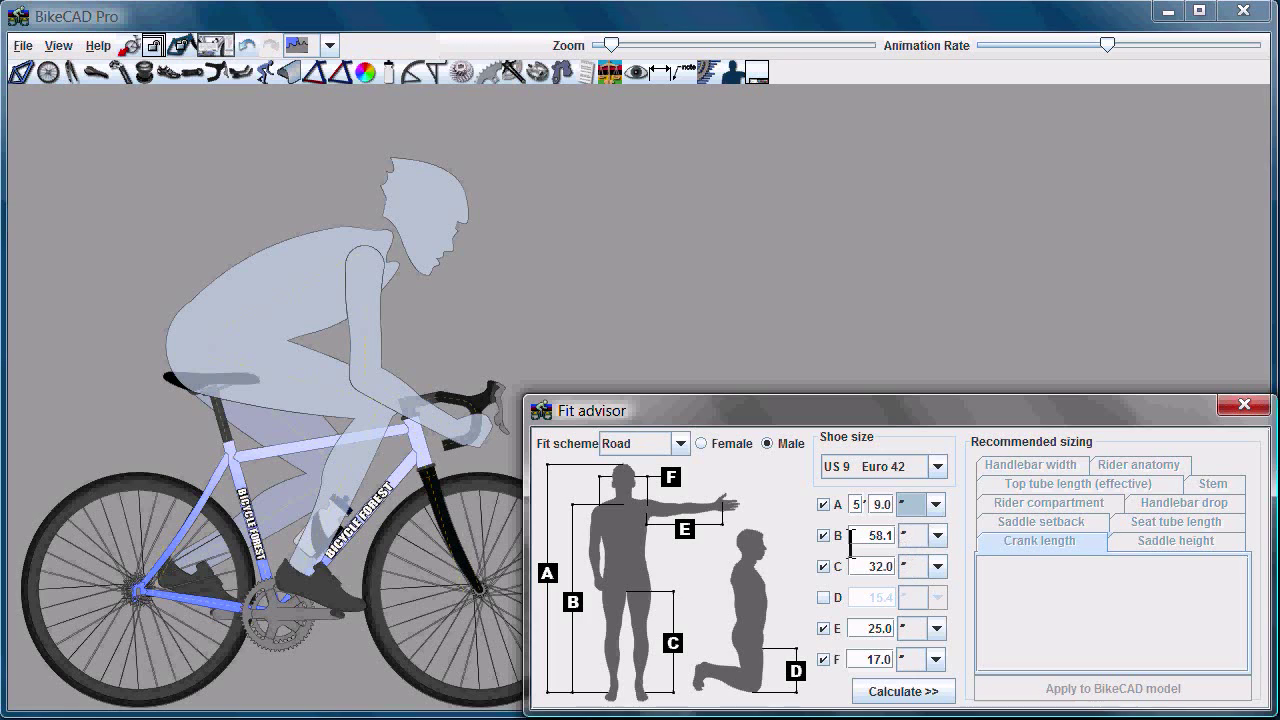
pyautogui.click(884, 505)
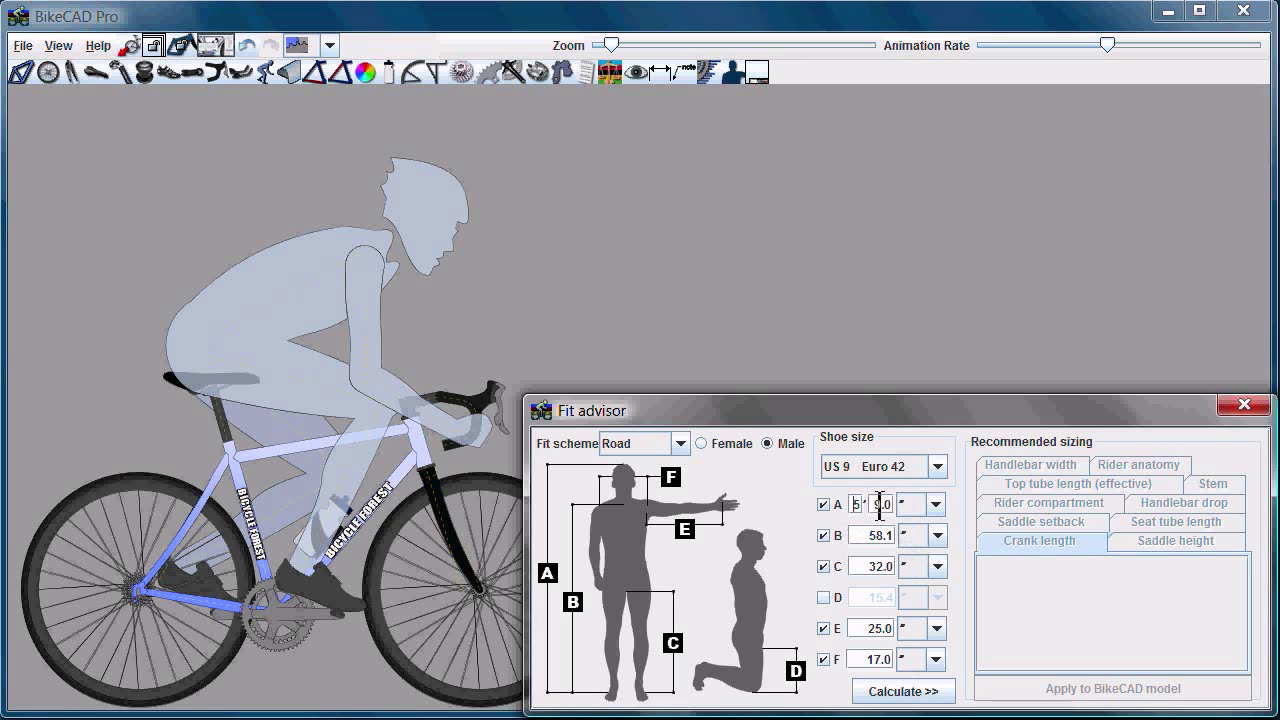
# - Uncheck measurements B, C, E and F, and choose shoe size US 24 Euro 60
pyautogui.click(837, 536)
pyautogui.click(836, 567)
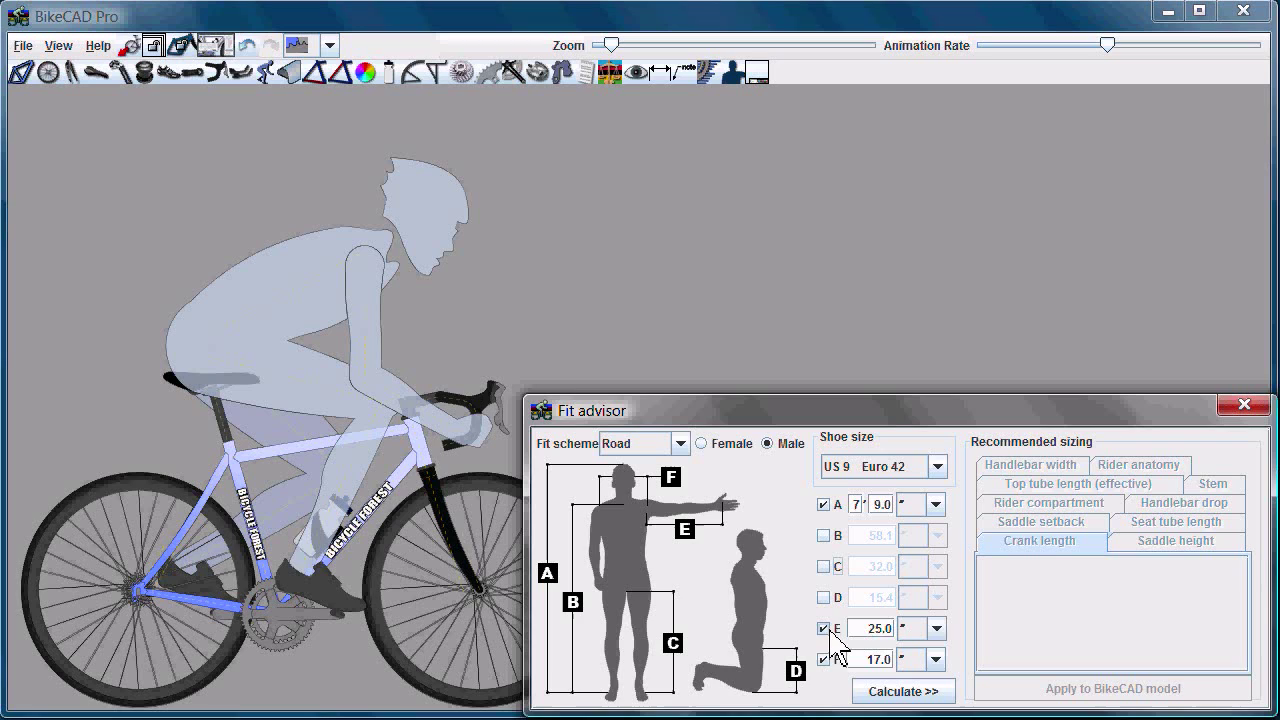
pyautogui.click(826, 628)
pyautogui.click(826, 659)
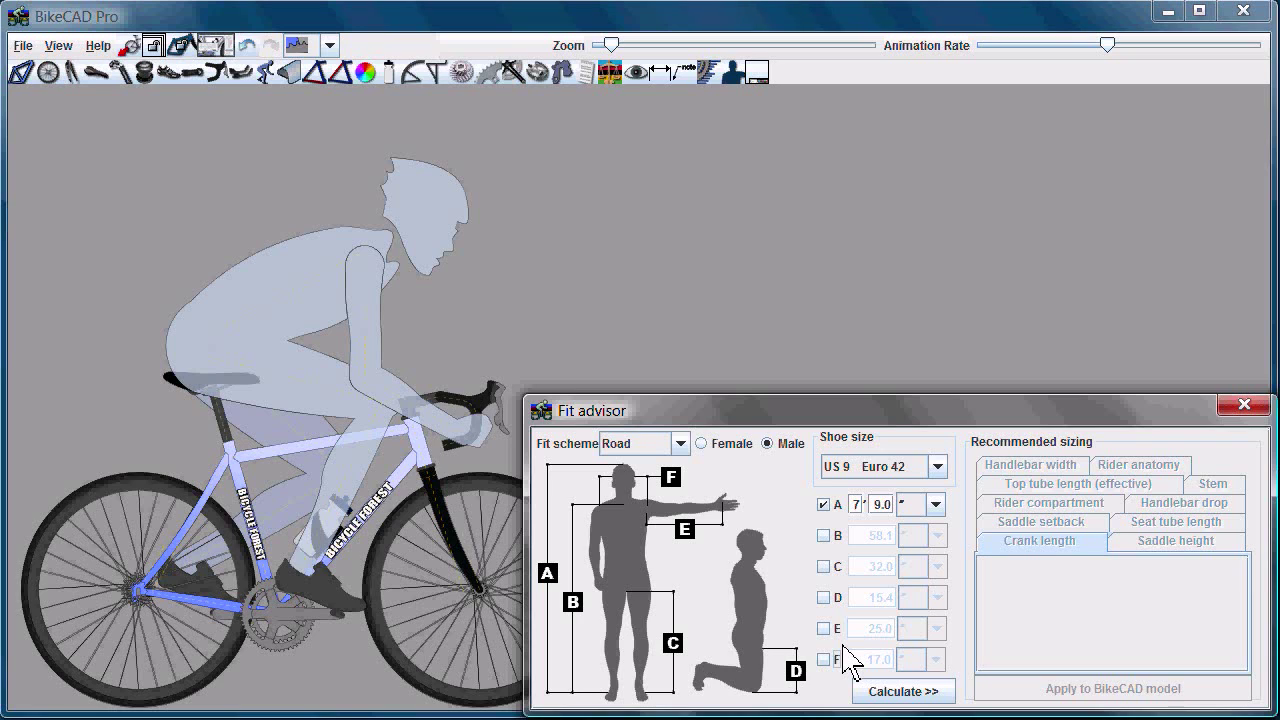
pyautogui.click(938, 466)
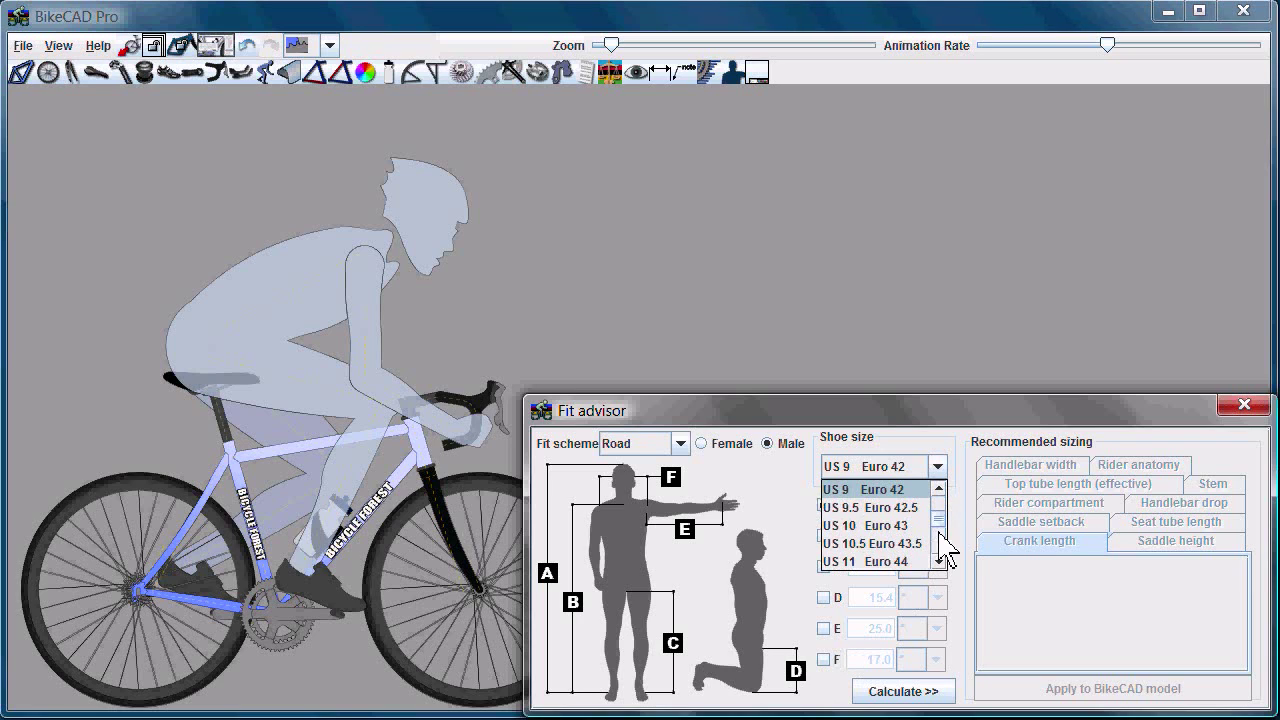
pyautogui.scroll(-6, 944, 548)
pyautogui.click(895, 561)
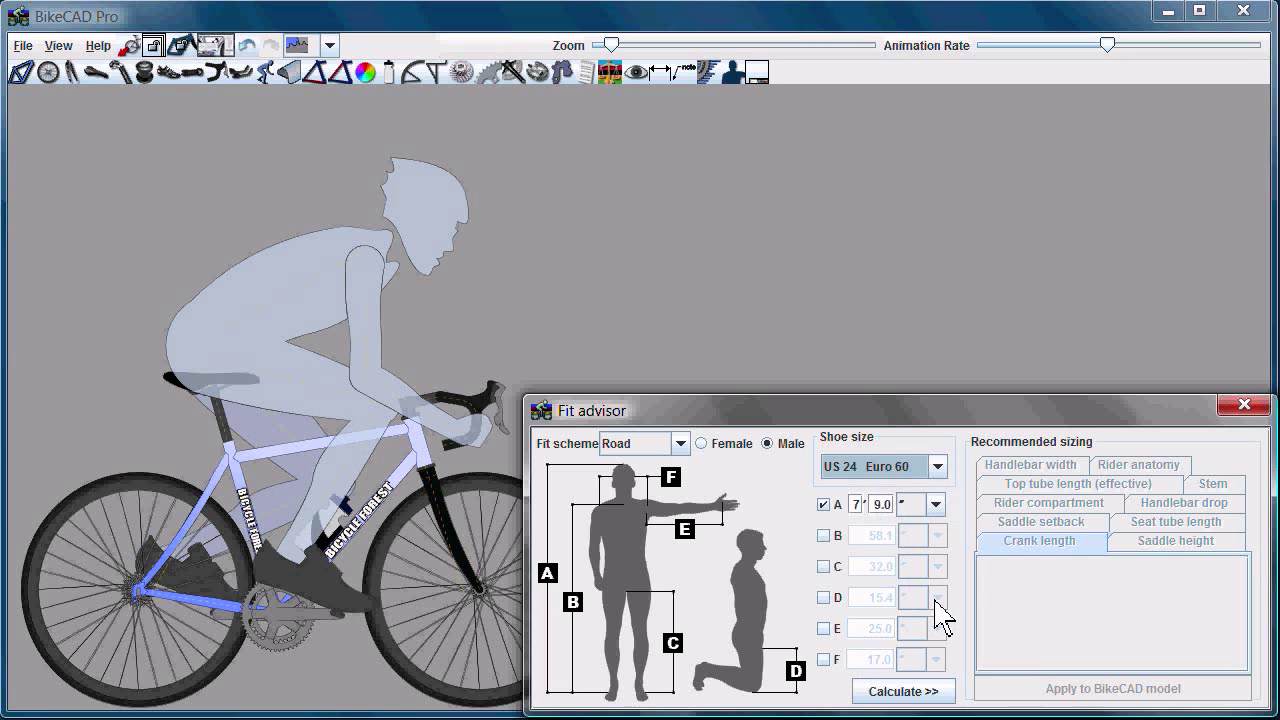
# - Calculate fit recommendations, giving a 227.5 mm crank length from 0.21×C
pyautogui.click(904, 692)
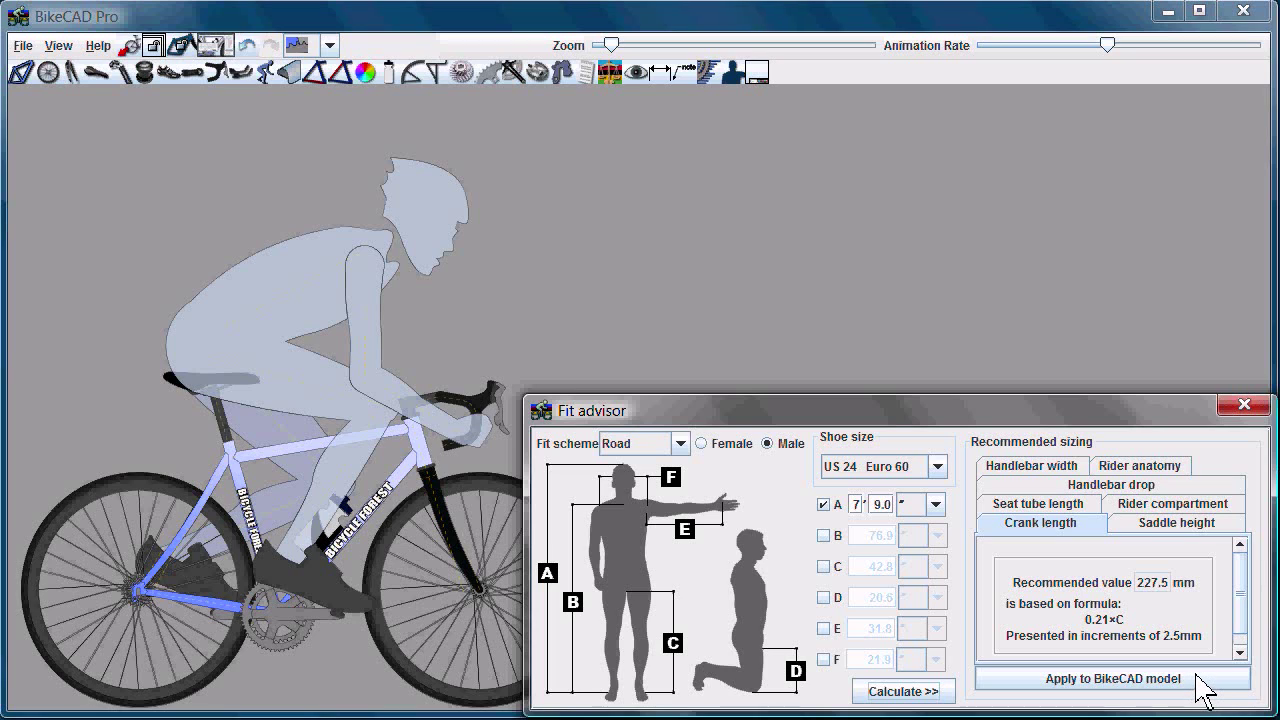
# - Apply the 227.5 mm crank length and 960.0 mm saddle height recommendations to the bike
pyautogui.click(1200, 679)
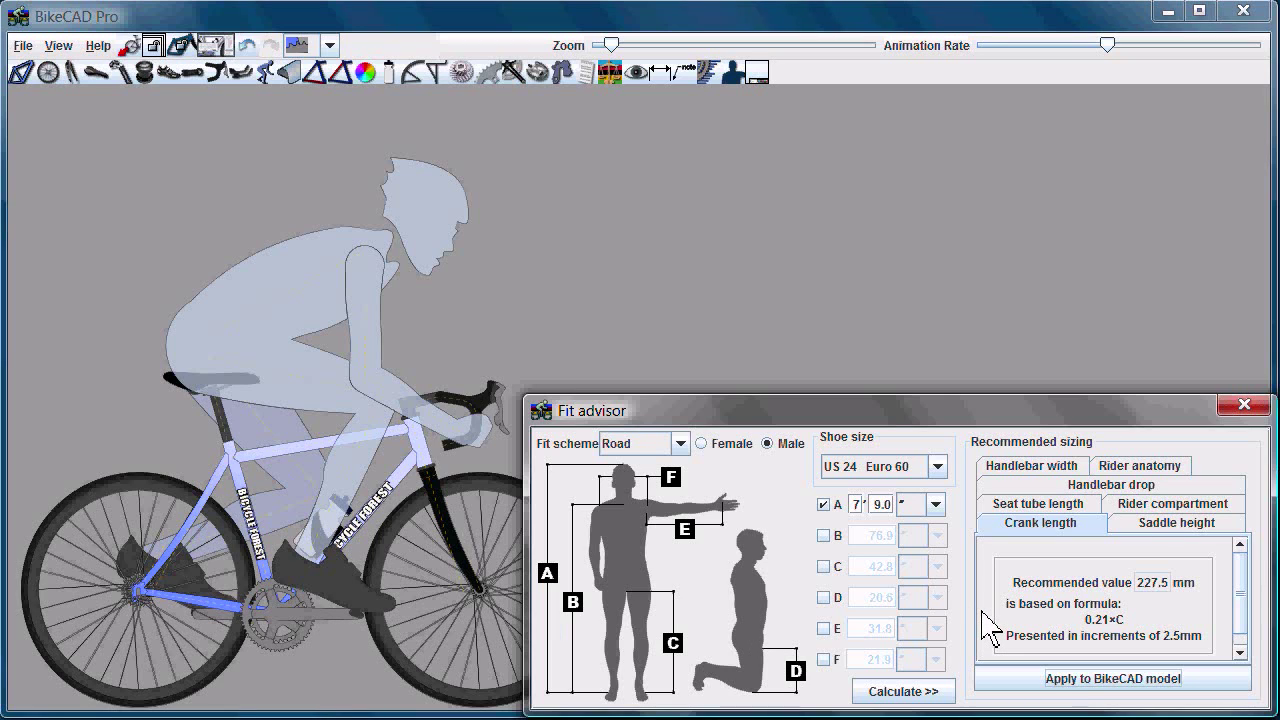
pyautogui.click(1162, 527)
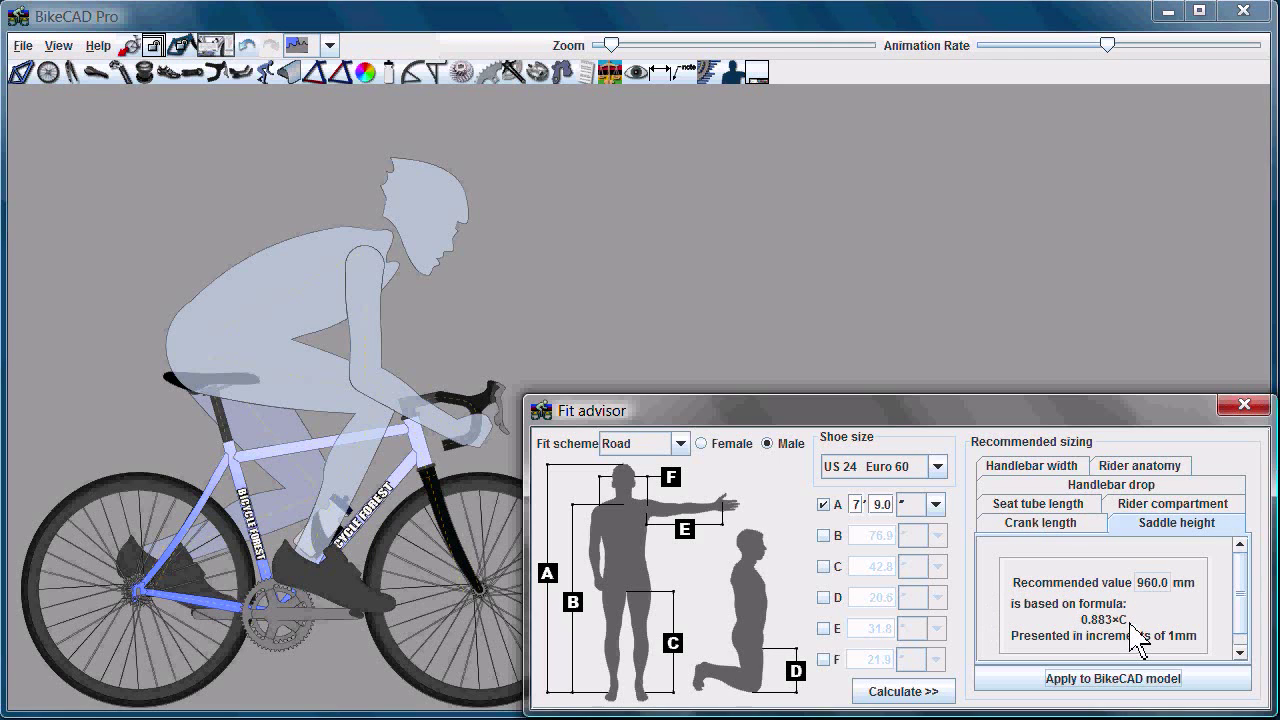
pyautogui.click(1107, 677)
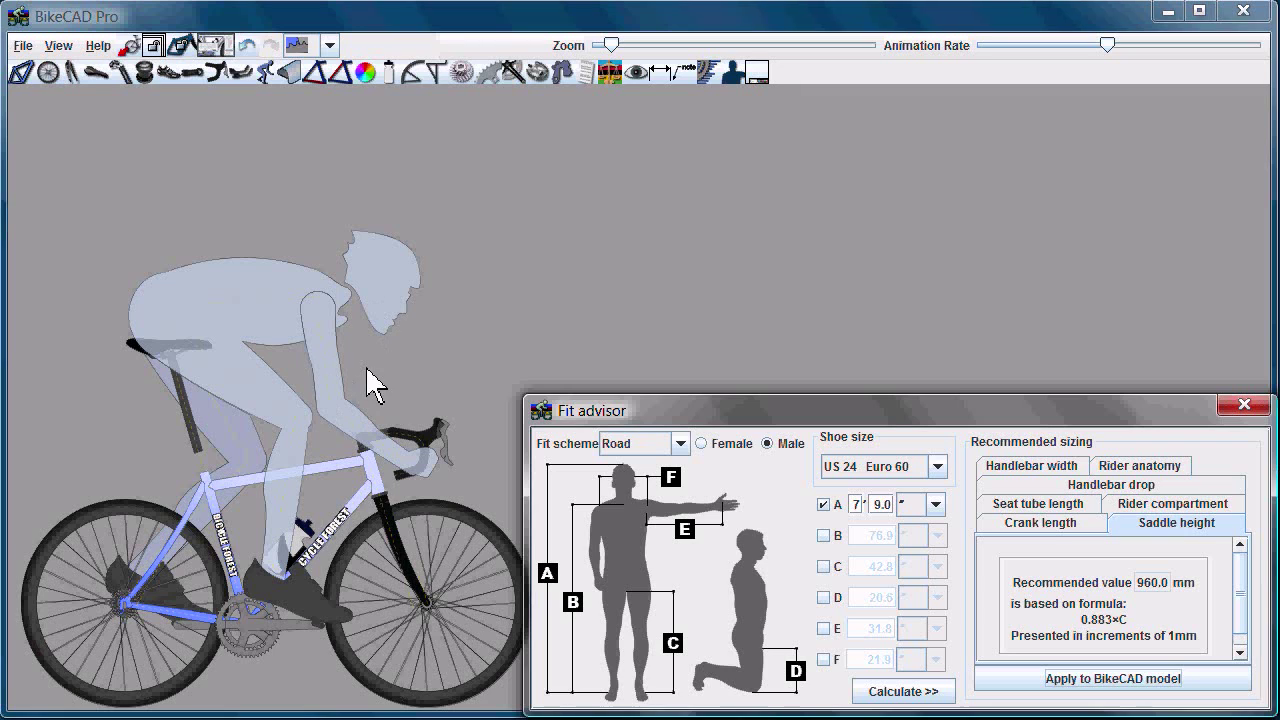
# - Apply the recommended rider anatomy so the rider figure is redrawn larger
pyautogui.click(1138, 470)
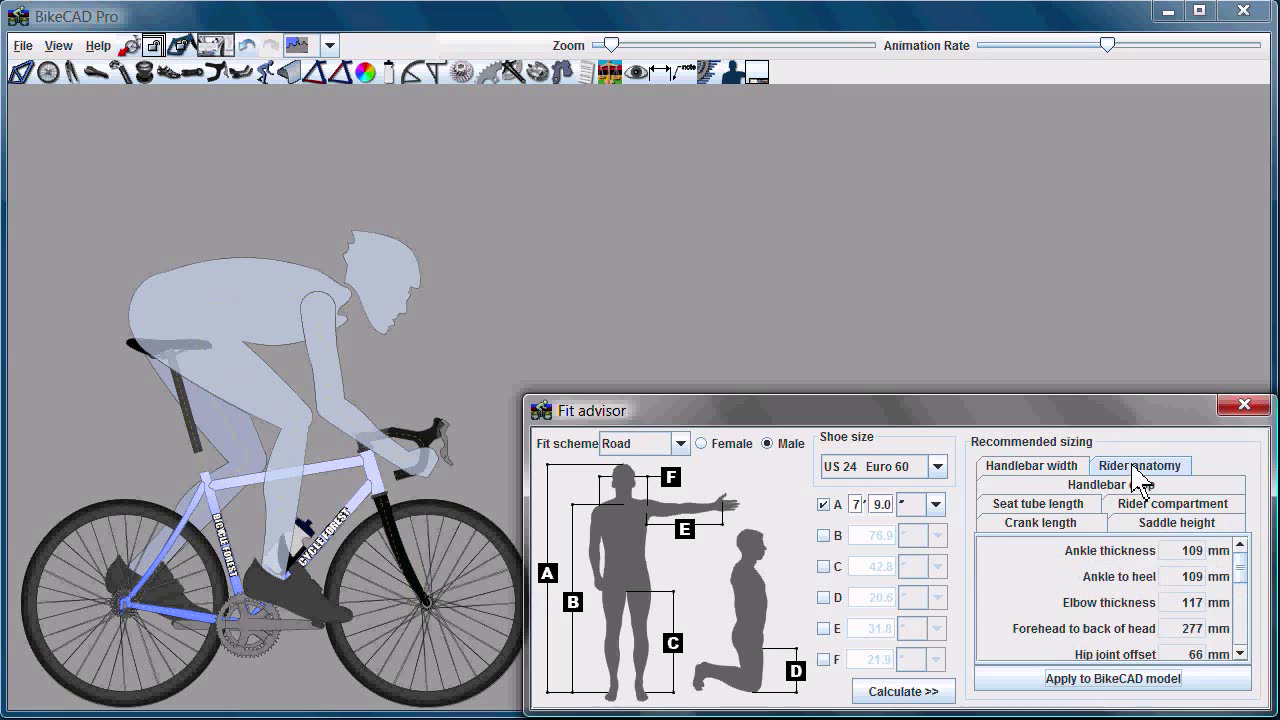
pyautogui.click(1121, 684)
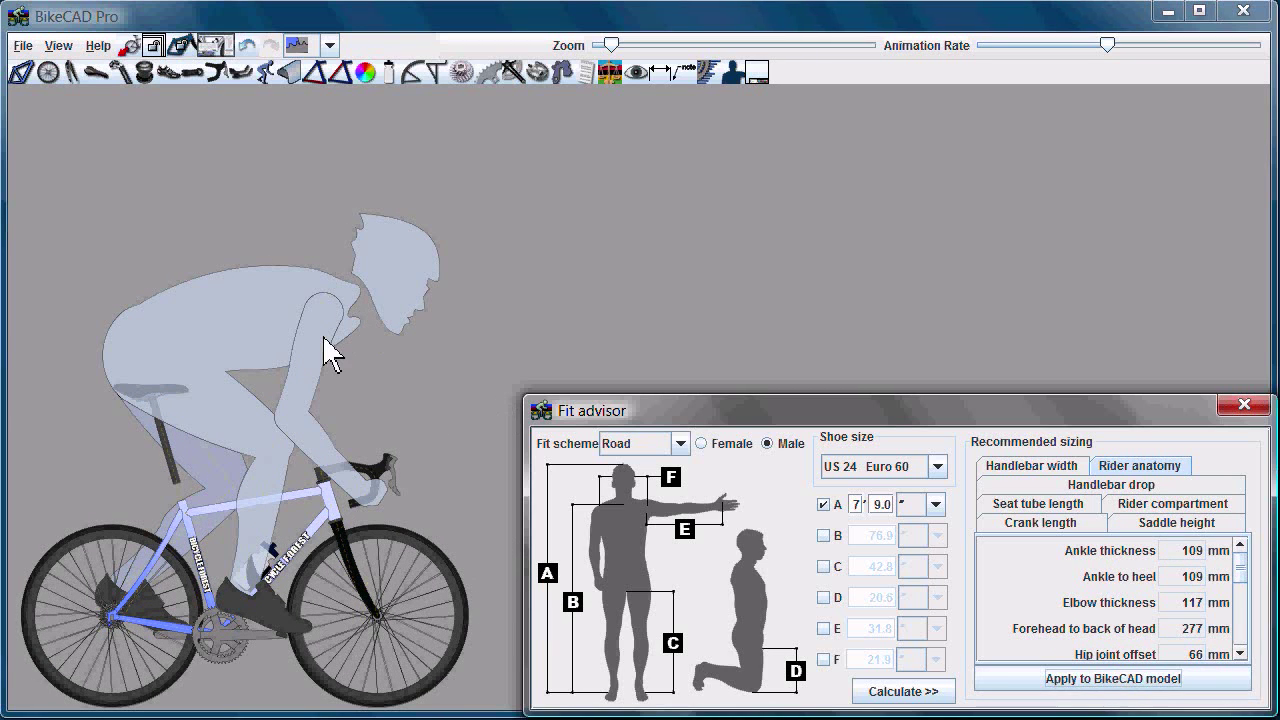
# - Apply seat tube length 707.0 mm, rider compartment 876.0 mm and handlebar drop 156.0 mm
pyautogui.click(1046, 502)
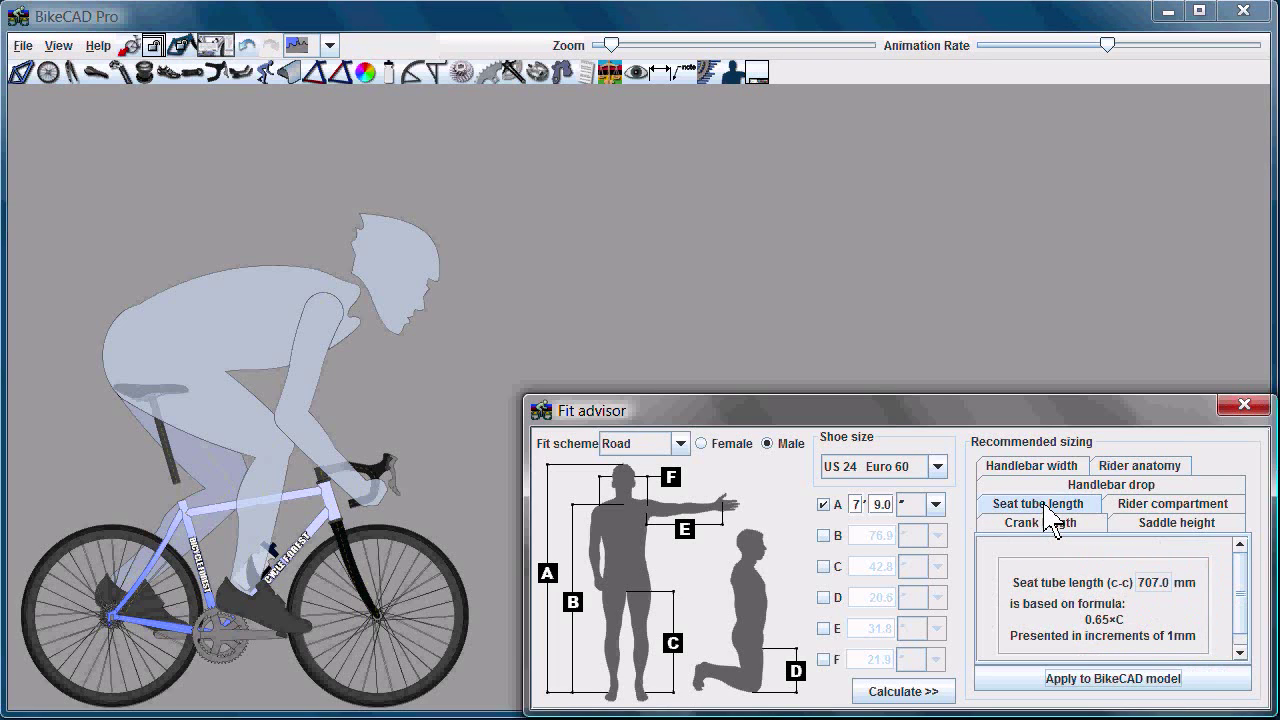
pyautogui.click(1106, 681)
pyautogui.click(1155, 507)
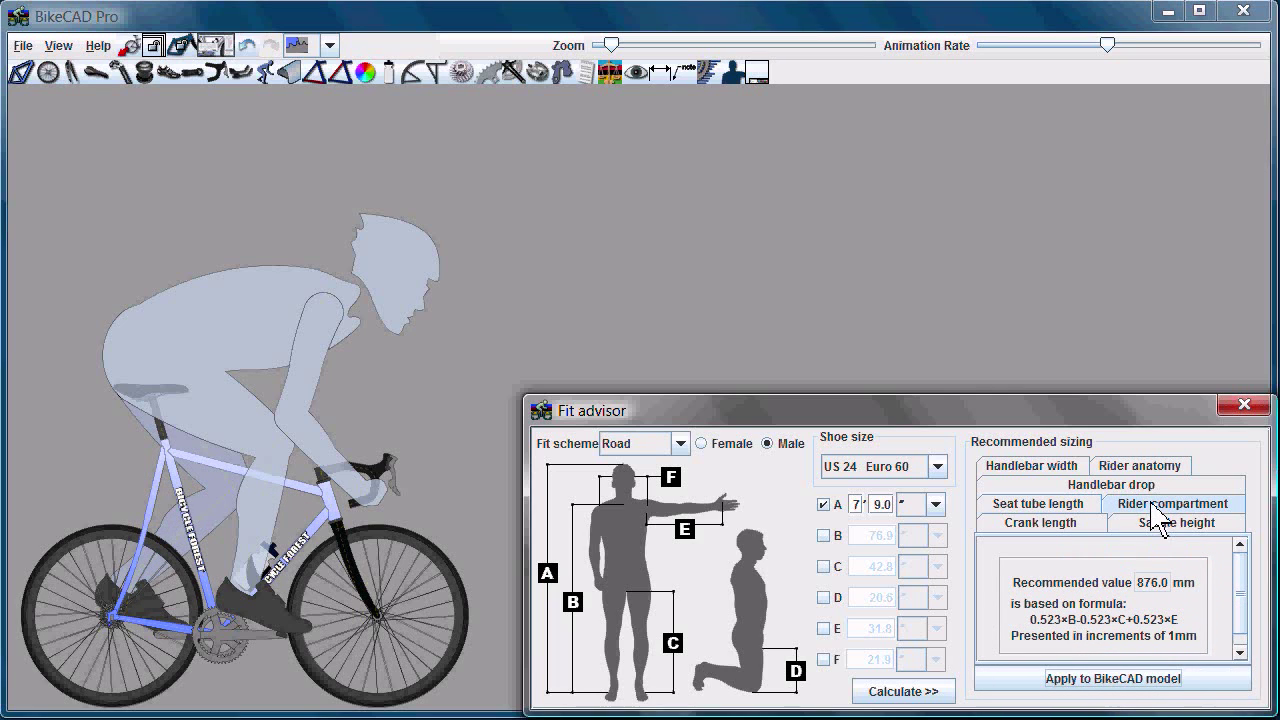
pyautogui.click(1106, 682)
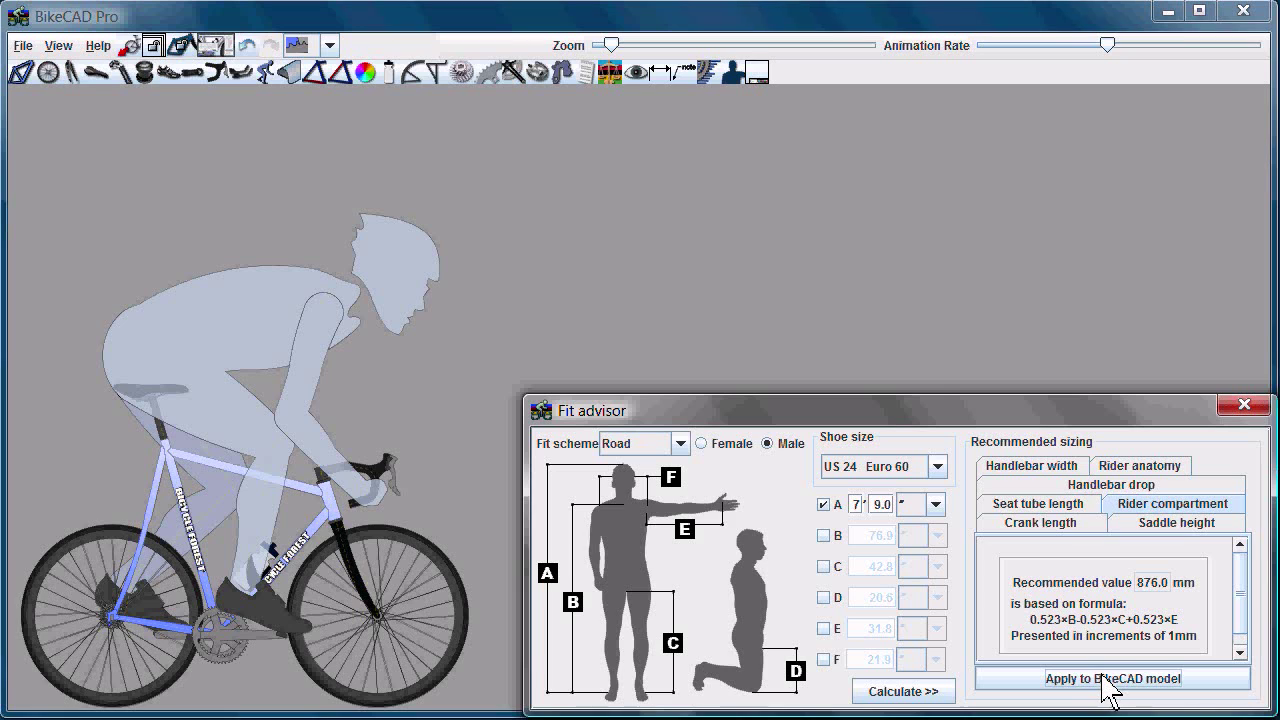
pyautogui.click(1108, 683)
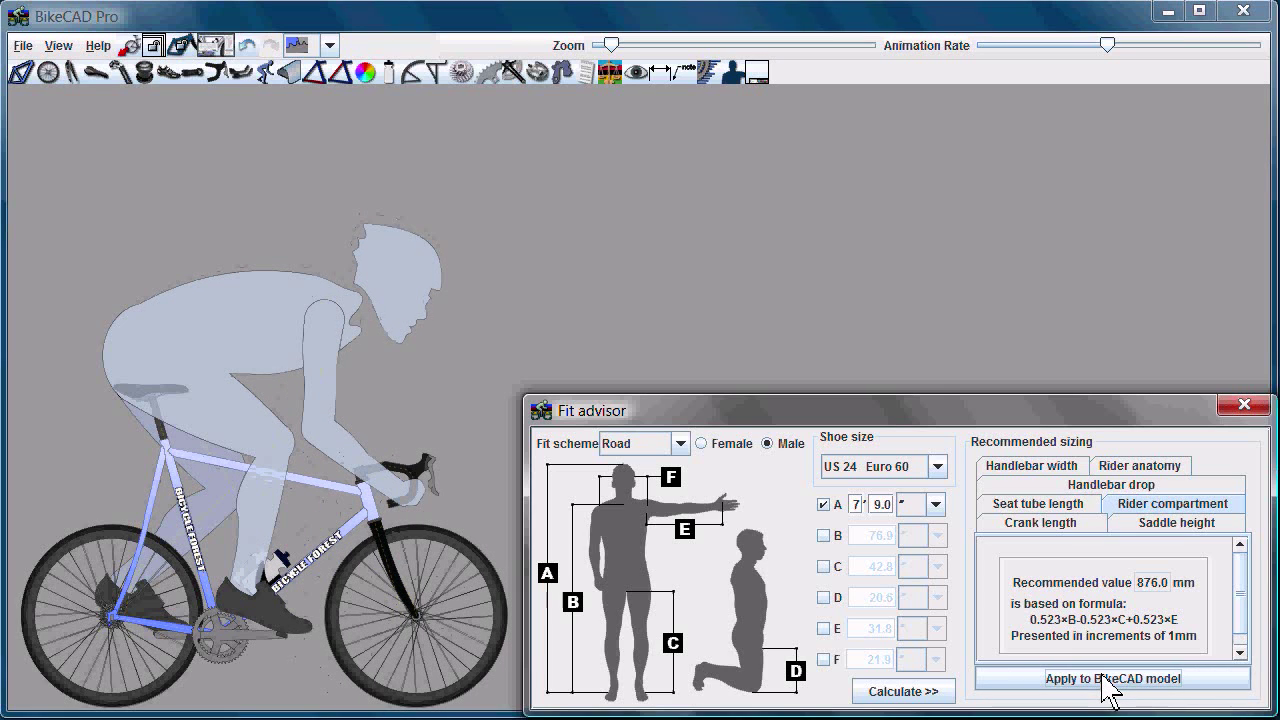
pyautogui.click(1090, 488)
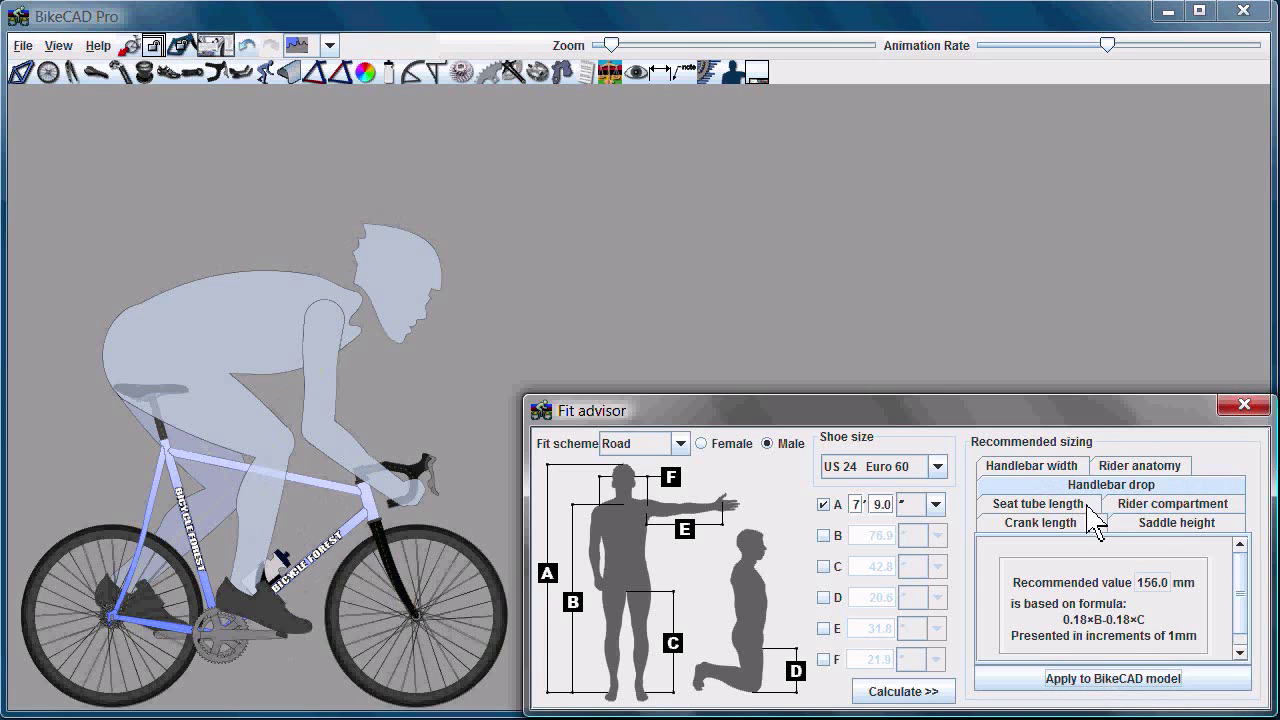
pyautogui.click(1129, 678)
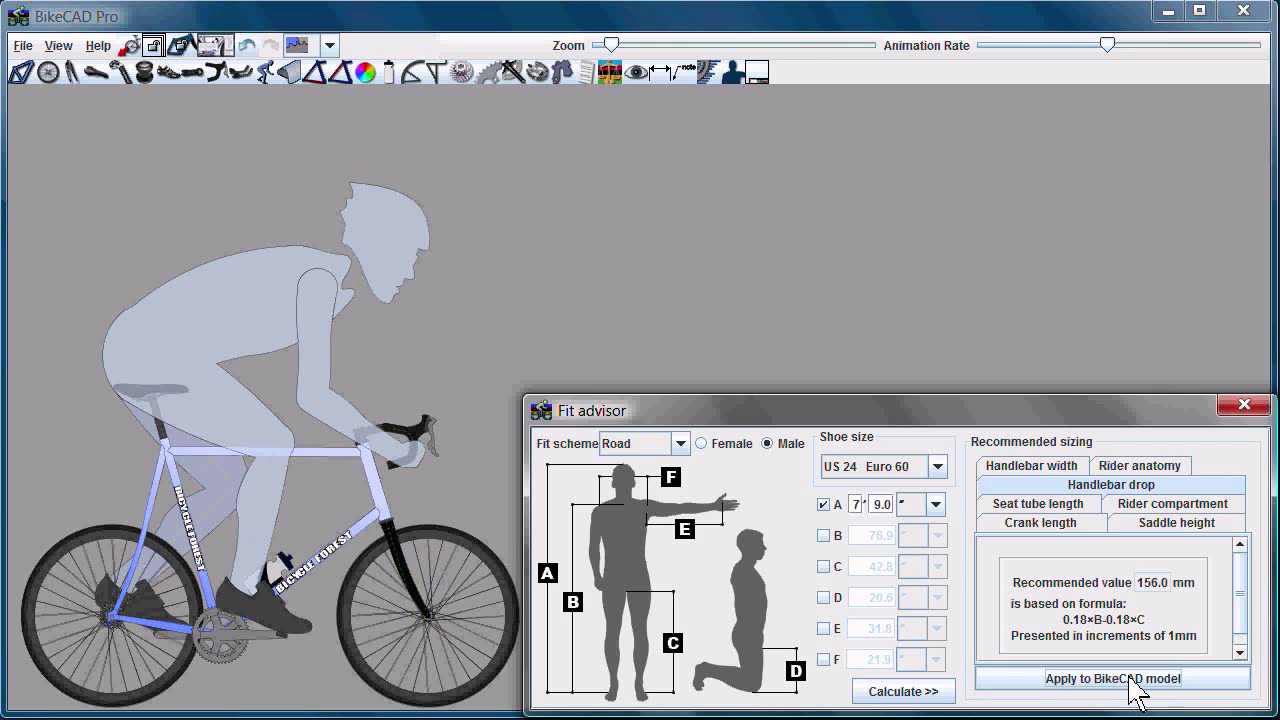
pyautogui.click(380, 432)
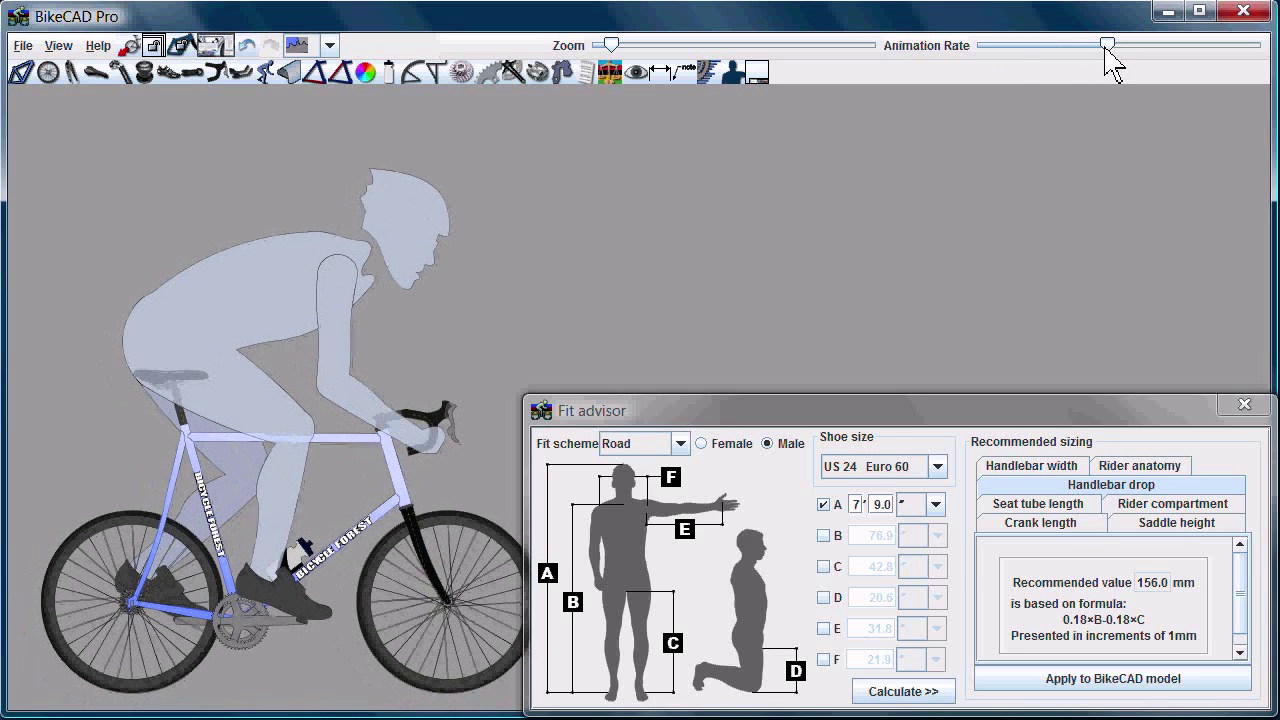
# - Raise the Animation Rate to speed up pedalling, keeping Road as the fit scheme
pyautogui.moveTo(1106, 45); pyautogui.dragTo(1239, 45)
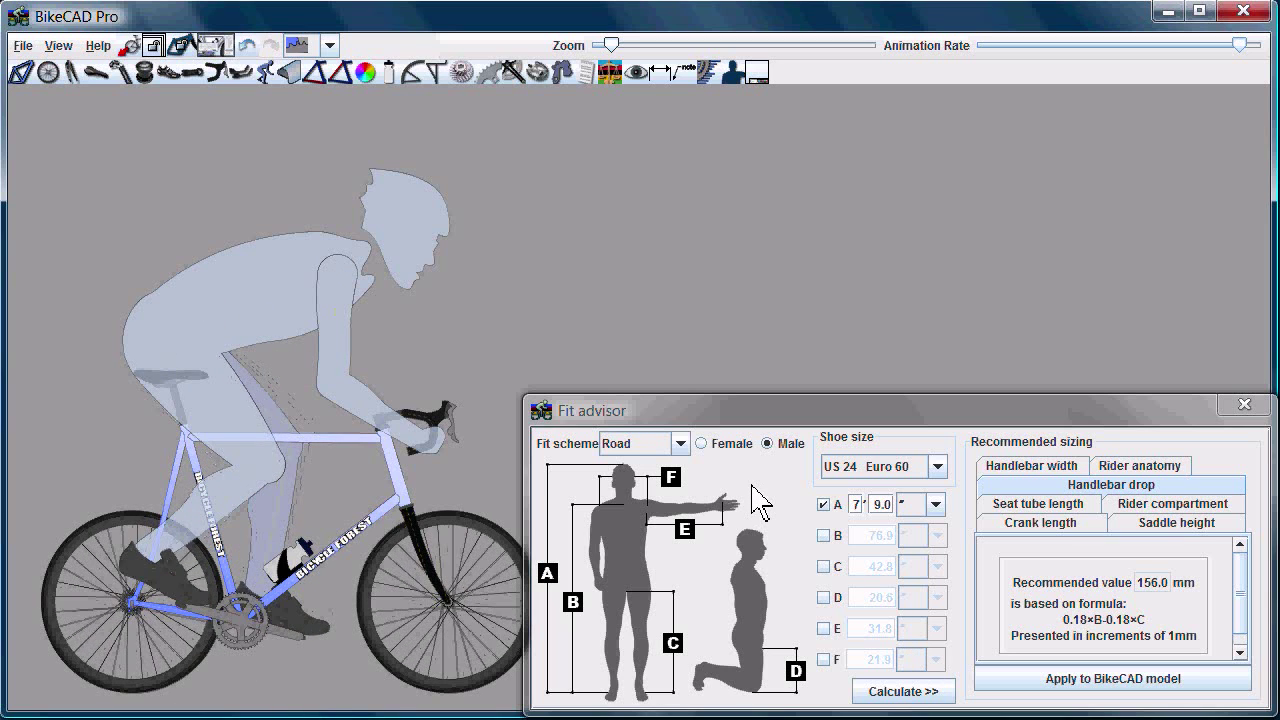
pyautogui.click(680, 445)
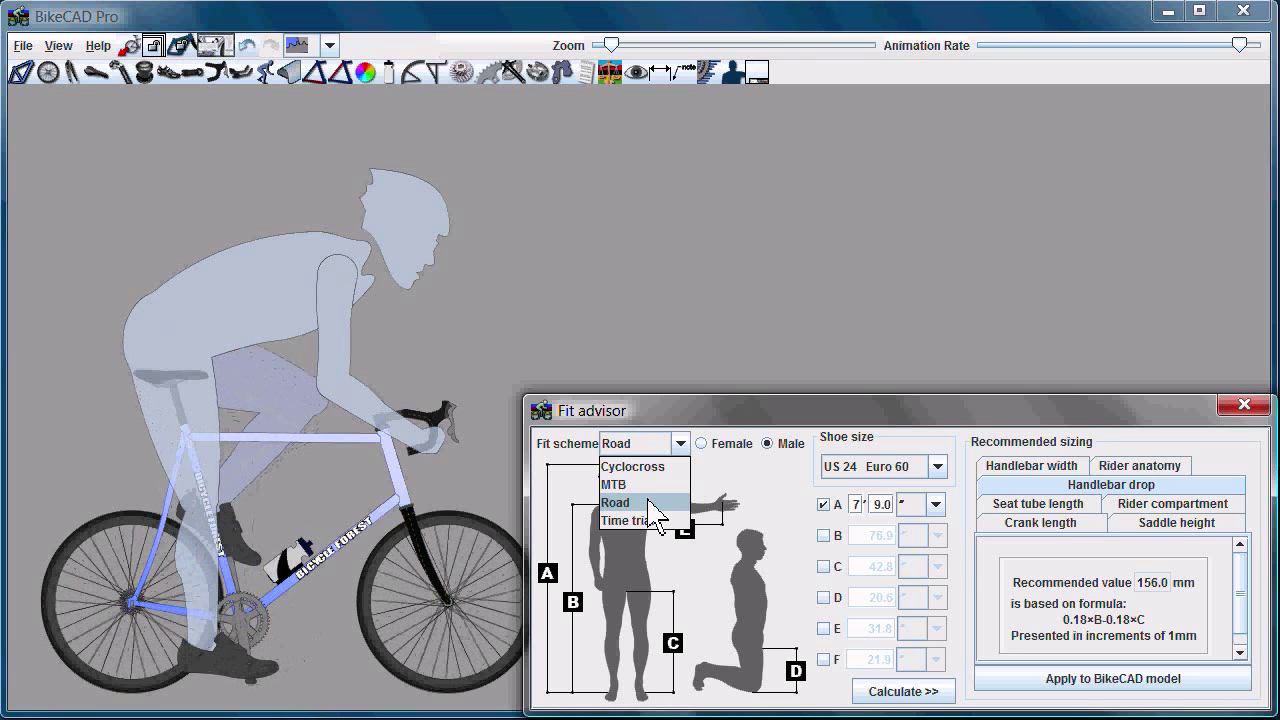
pyautogui.click(741, 478)
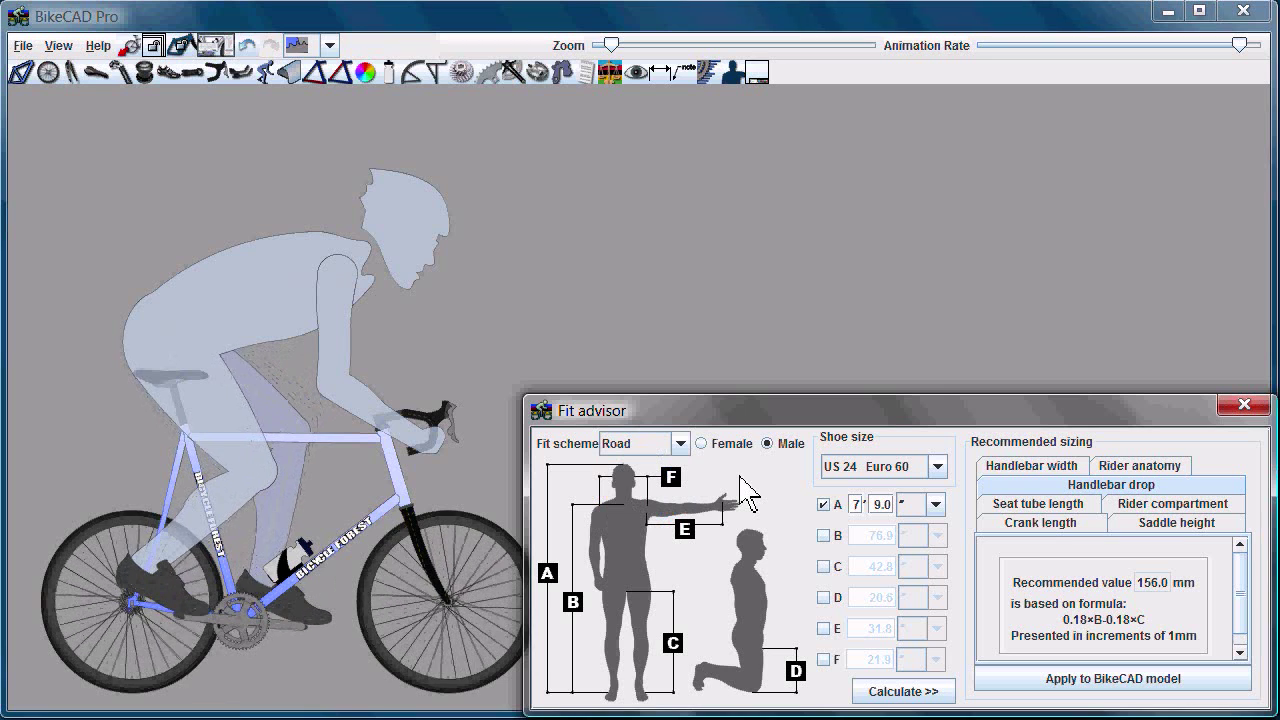